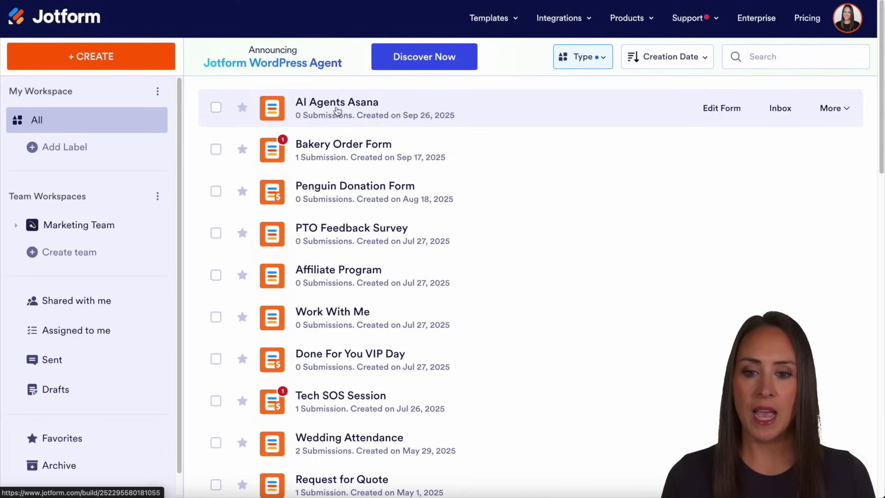
From My Forms, open the AI Agents Asana form in the Form Builder.
{"action": "left_click", "coordinate": [605, 60]}
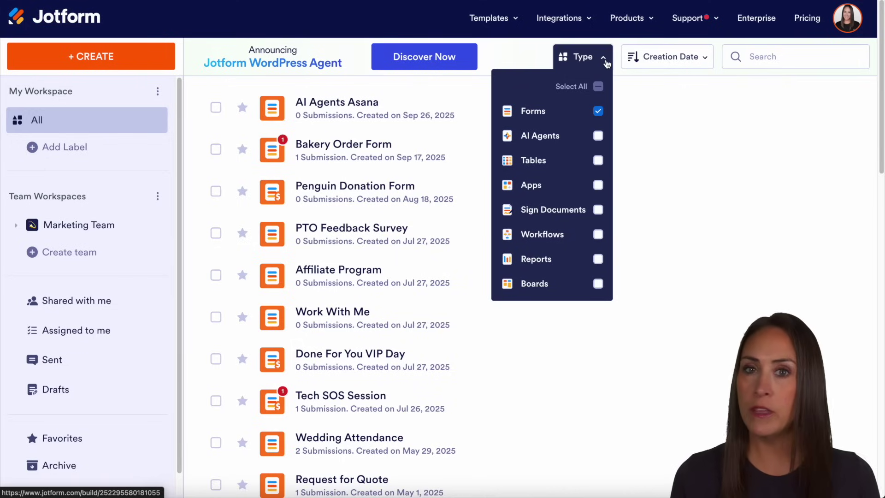
{"action": "left_click", "coordinate": [605, 59]}
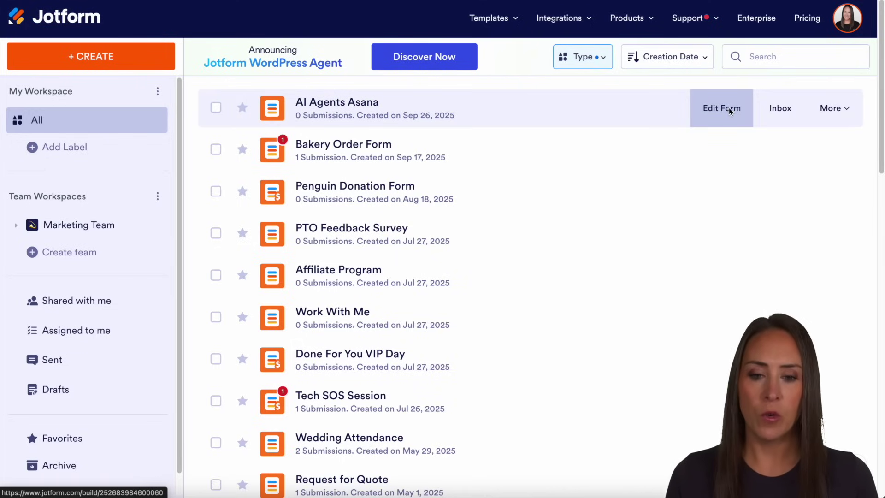
{"action": "left_click", "coordinate": [729, 108]}
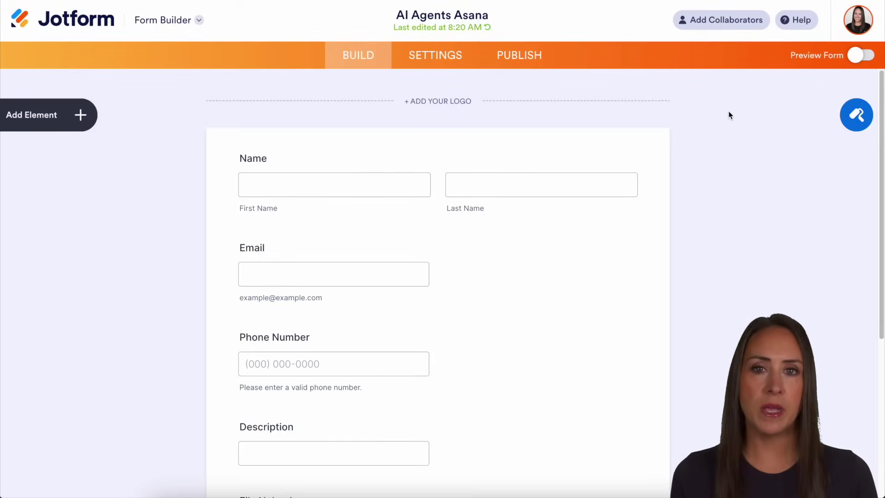
Look over the AI Agents Asana form's fields, then switch to its Form Settings.
{"action": "scroll", "coordinate": [736, 147], "scroll_direction": "down", "scroll_amount": 3}
{"action": "scroll", "coordinate": [737, 147], "scroll_direction": "down", "scroll_amount": 1}
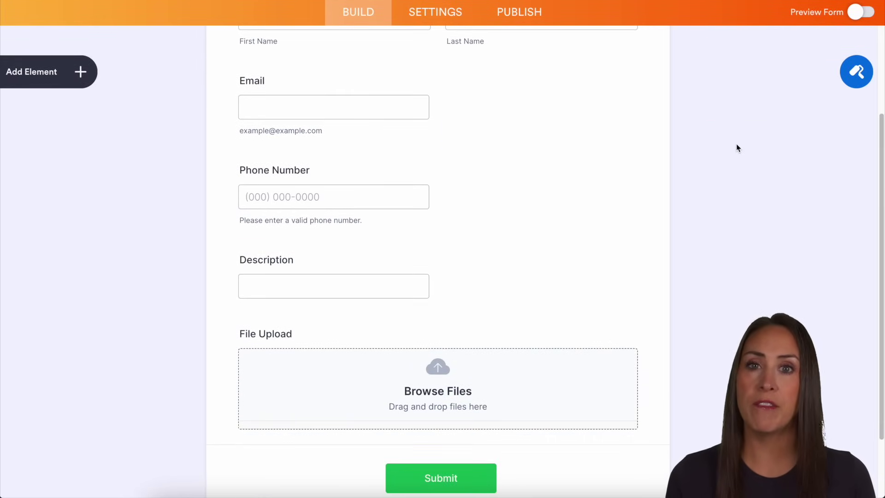
{"action": "scroll", "coordinate": [736, 147], "scroll_direction": "up", "scroll_amount": 4}
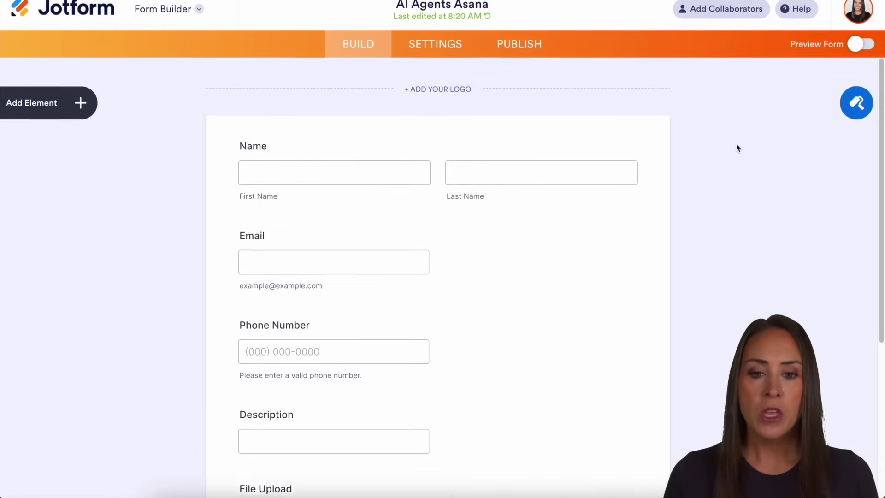
{"action": "left_click", "coordinate": [428, 61]}
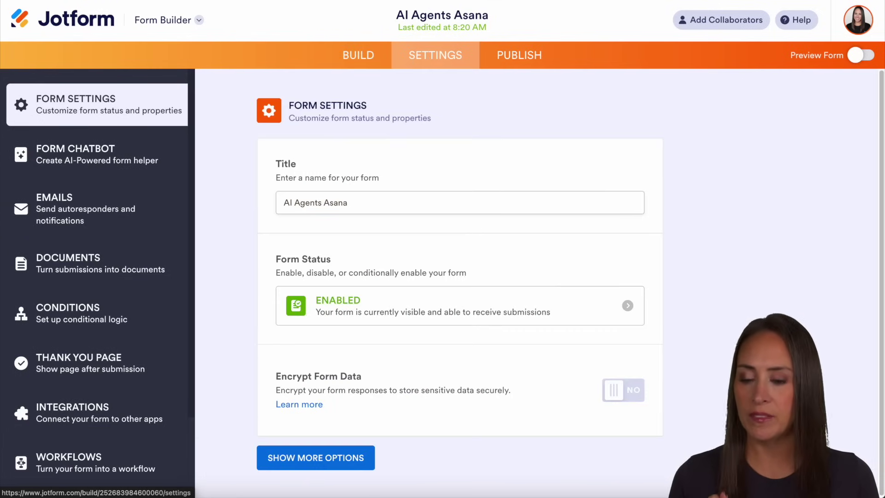
Search the integrations for 'asan', open Asana and choose the Create Task action.
{"action": "left_click", "coordinate": [75, 421]}
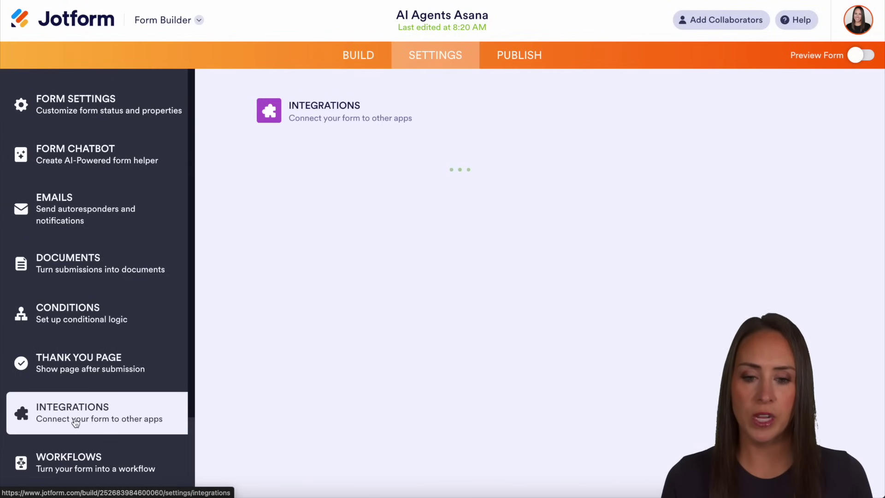
{"action": "left_click", "coordinate": [492, 152]}
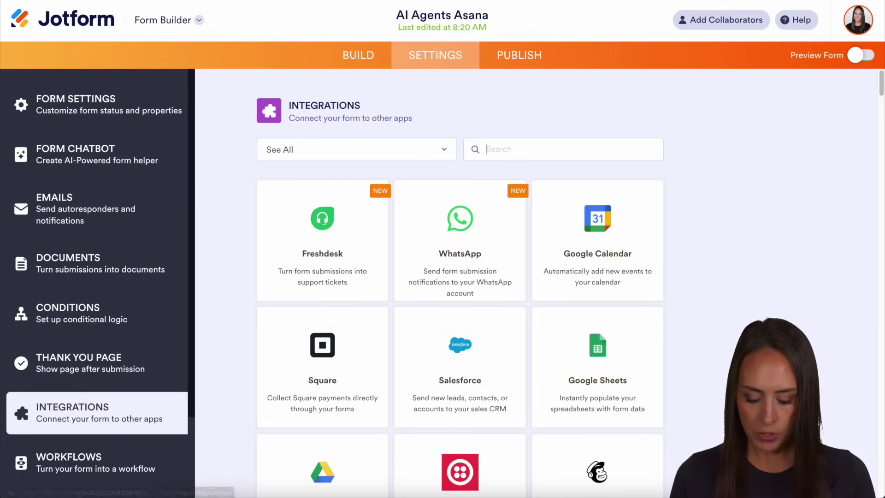
{"action": "type", "text": "asan"}
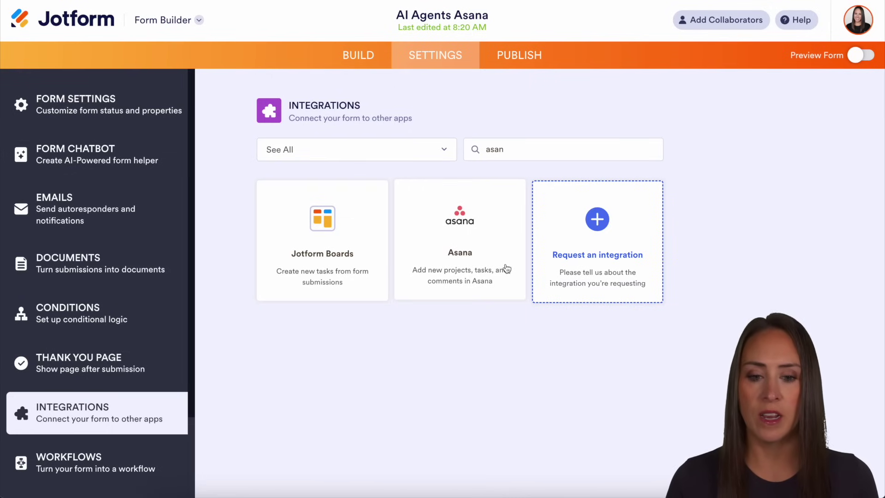
{"action": "left_click", "coordinate": [505, 268]}
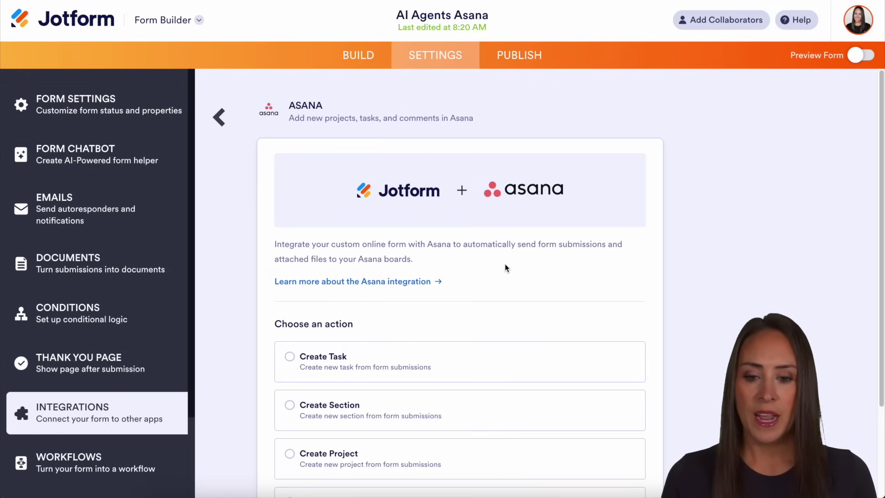
{"action": "scroll", "coordinate": [707, 278], "scroll_direction": "down", "scroll_amount": 3}
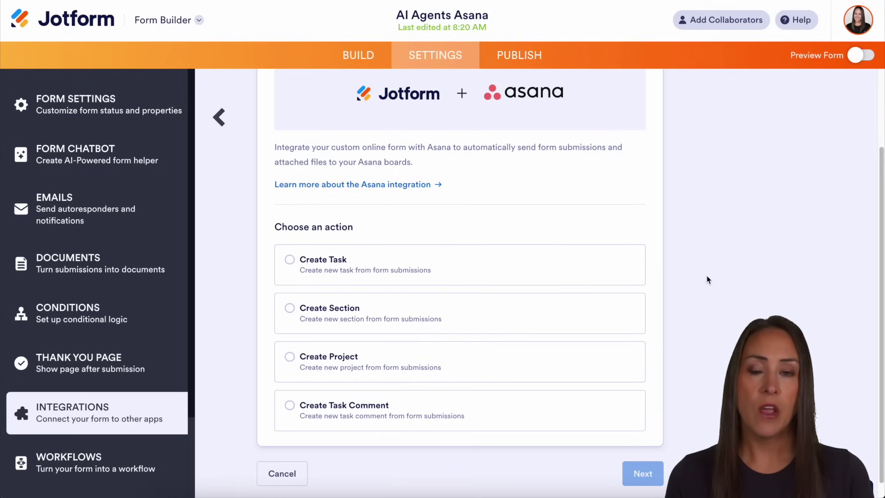
{"action": "left_click", "coordinate": [406, 266]}
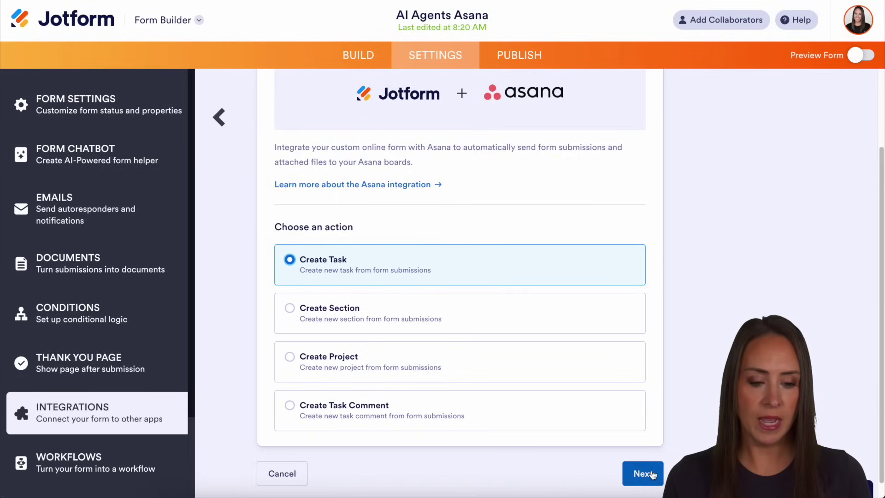
Confirm Create Task and authenticate the listed Asana account.
{"action": "left_click", "coordinate": [651, 474]}
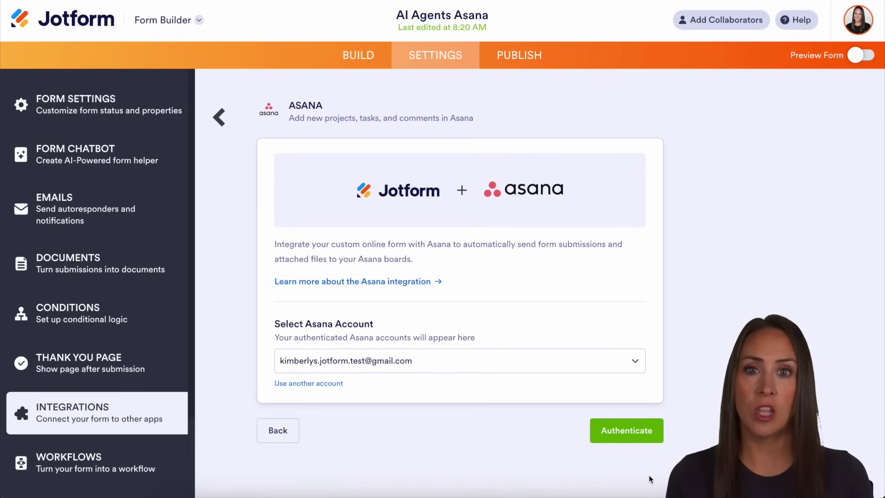
{"action": "left_click", "coordinate": [627, 430]}
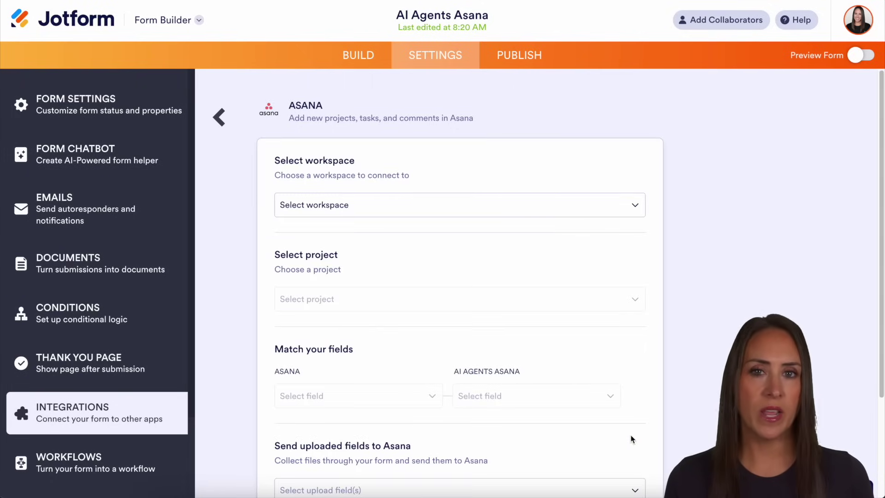
Target My workspace and the AI Agents project for the created Asana tasks.
{"action": "left_click", "coordinate": [523, 211]}
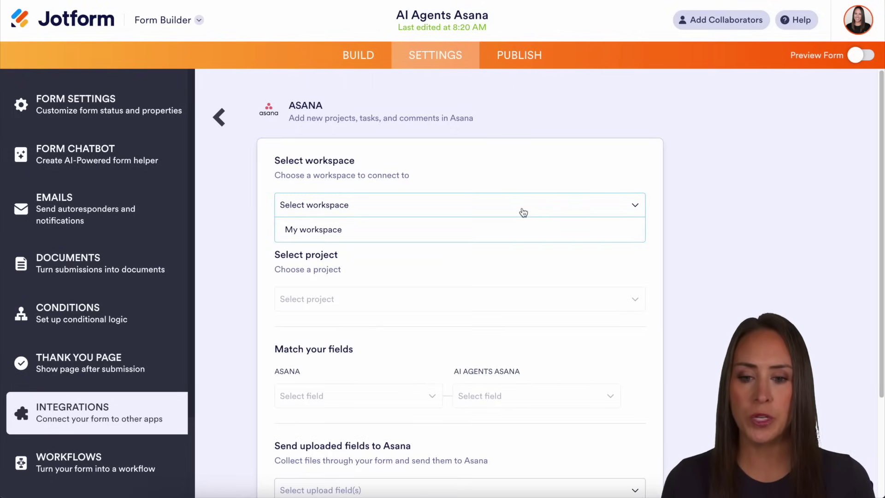
{"action": "left_click", "coordinate": [506, 233]}
{"action": "left_click", "coordinate": [522, 300]}
{"action": "left_click", "coordinate": [340, 331]}
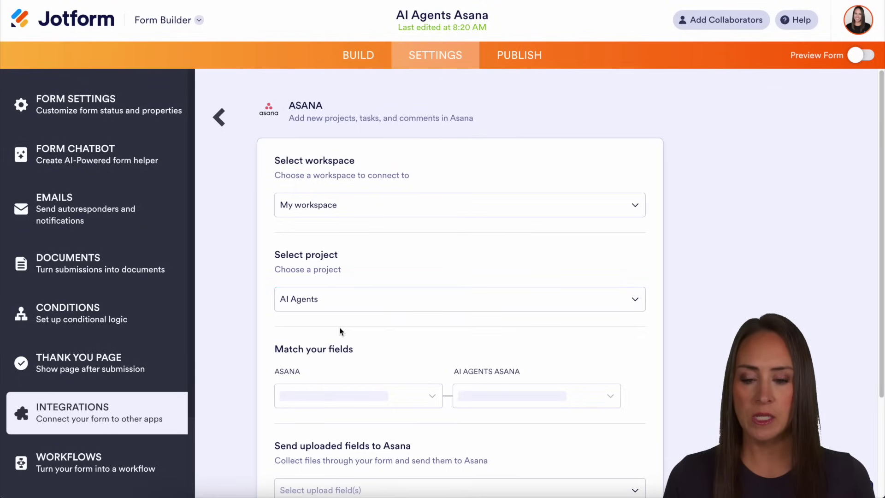
{"action": "scroll", "coordinate": [701, 352], "scroll_direction": "down", "scroll_amount": 3}
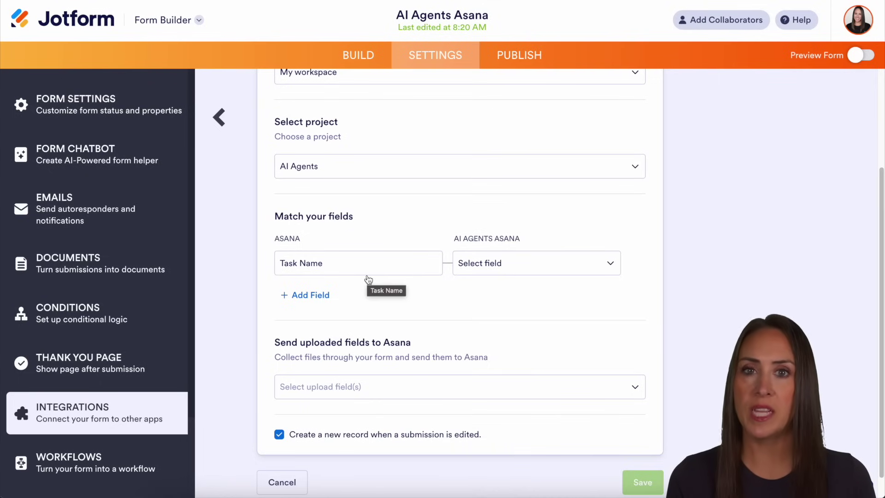
Map Asana Task Name to the Name field and Task Notes to the Description field.
{"action": "left_click", "coordinate": [523, 266]}
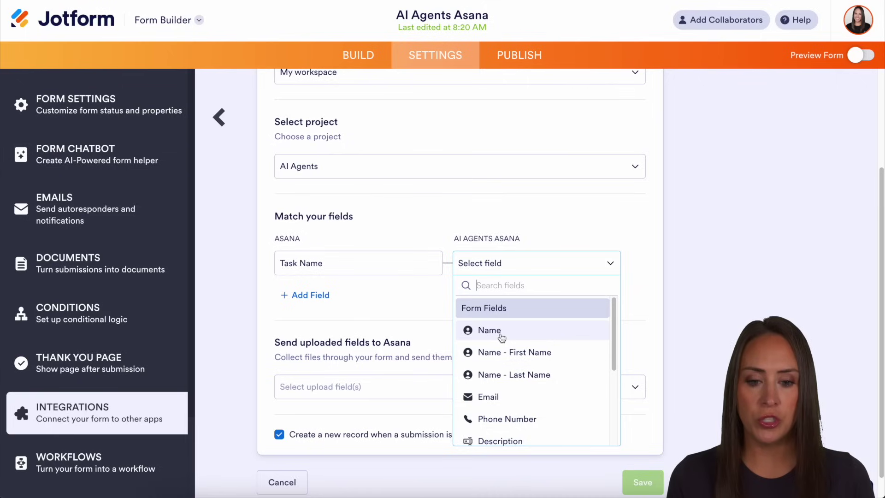
{"action": "left_click", "coordinate": [499, 332]}
{"action": "left_click", "coordinate": [310, 295]}
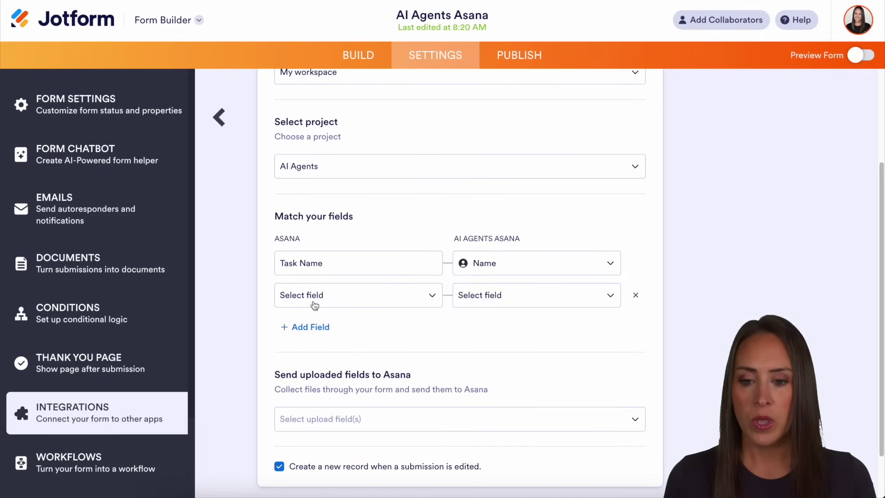
{"action": "left_click", "coordinate": [315, 300]}
{"action": "left_click", "coordinate": [323, 320]}
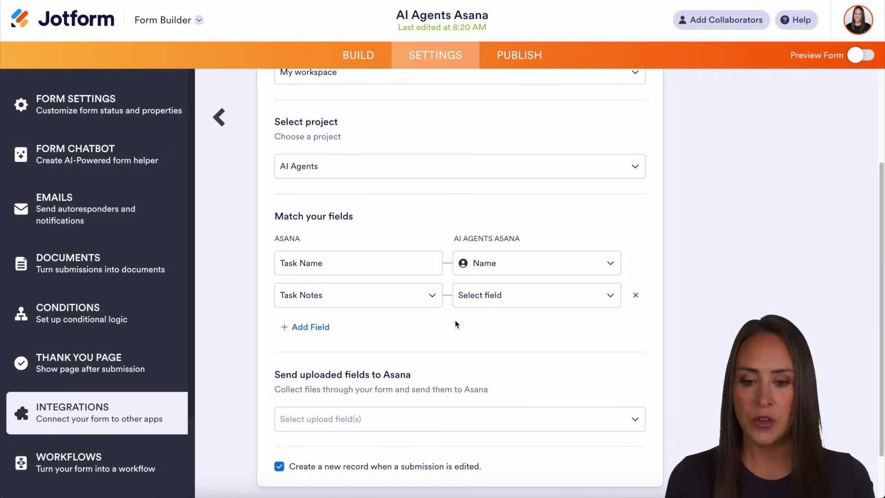
{"action": "left_click", "coordinate": [514, 302]}
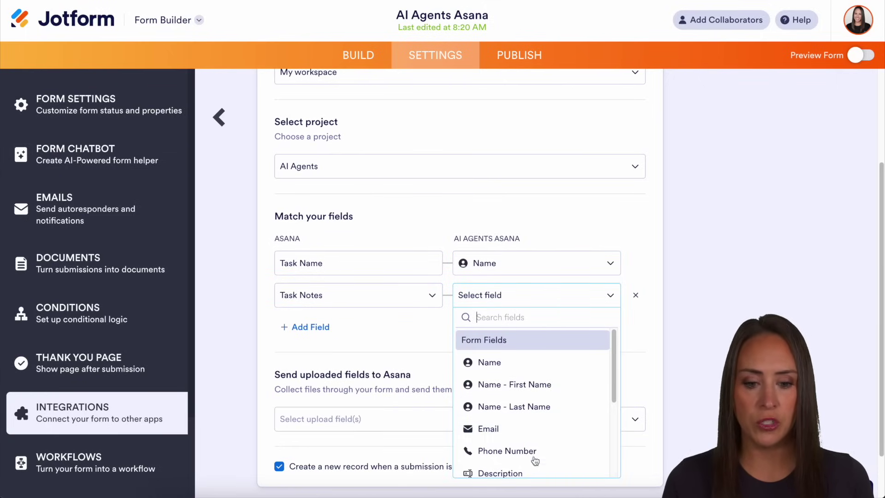
{"action": "left_click", "coordinate": [526, 474]}
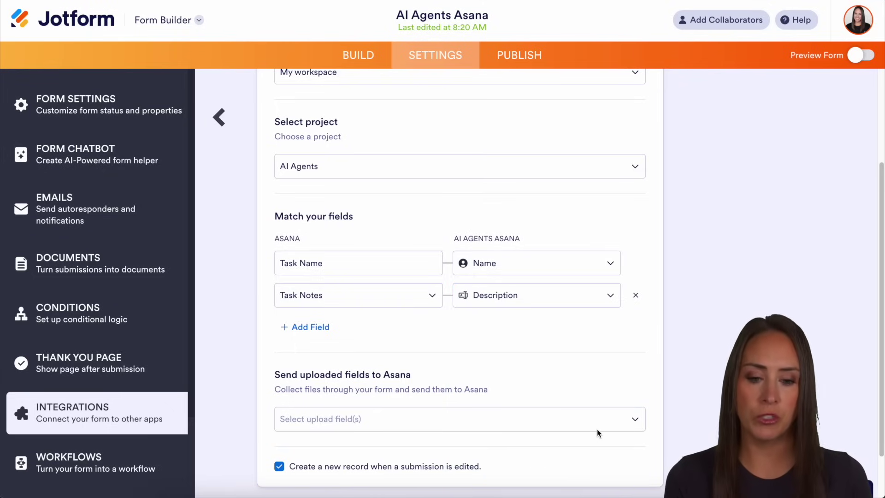
Send the File Upload field to Asana and save the Create Task action.
{"action": "scroll", "coordinate": [601, 437], "scroll_direction": "down", "scroll_amount": 2}
{"action": "left_click", "coordinate": [497, 362]}
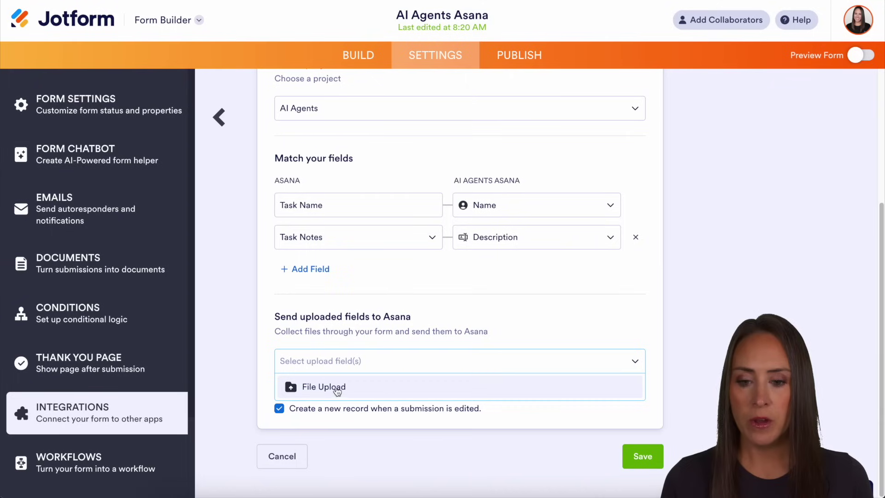
{"action": "left_click", "coordinate": [335, 389]}
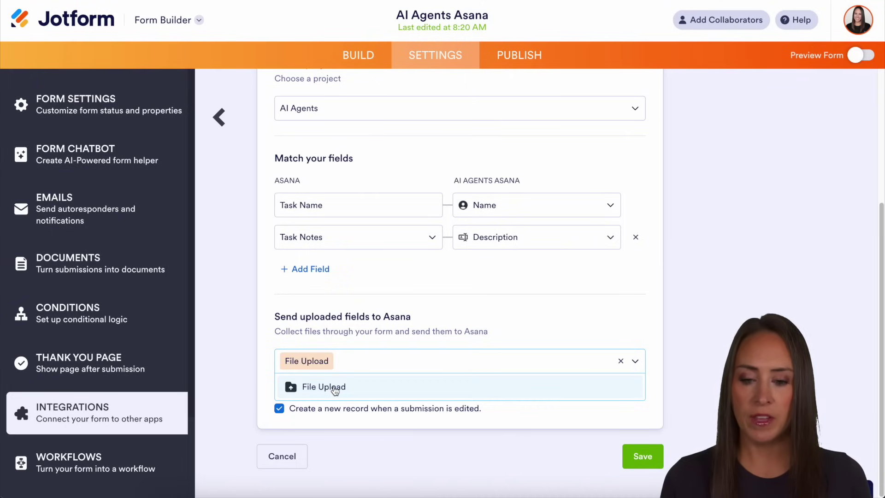
{"action": "left_click", "coordinate": [414, 433]}
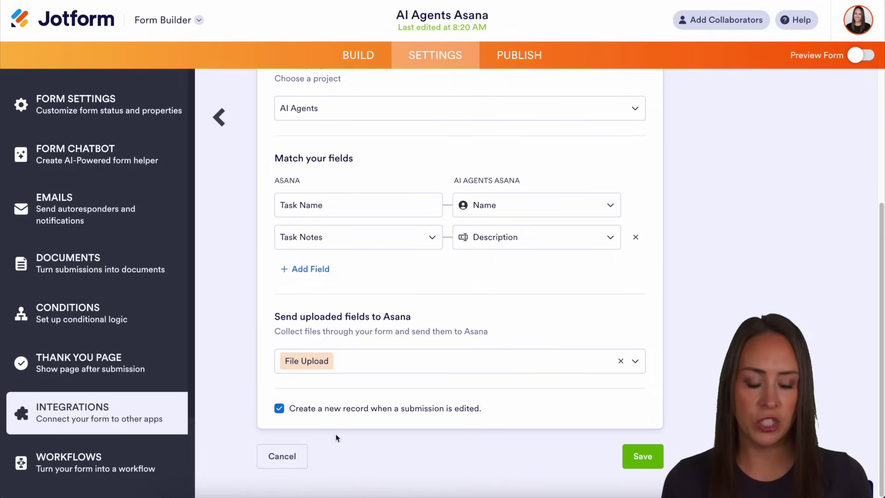
{"action": "left_click", "coordinate": [642, 457]}
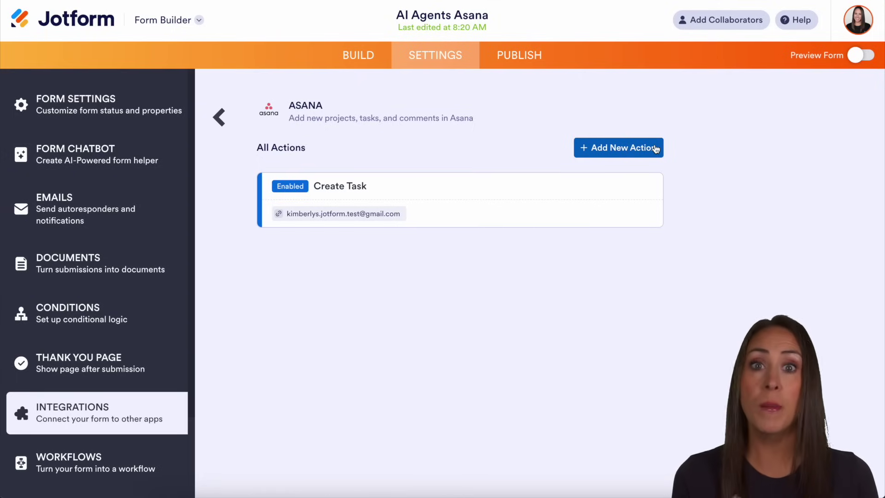
Rename the Asana Create Task action to 'Name'.
{"action": "mouse_move", "coordinate": [525, 191]}
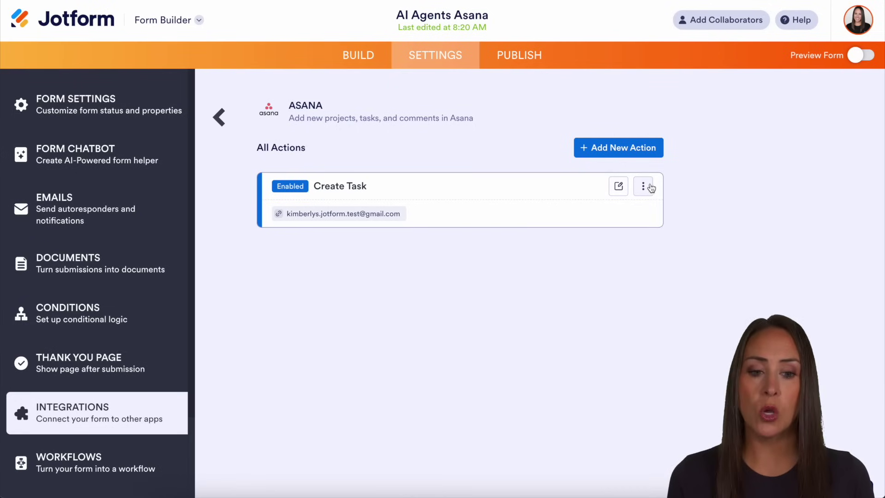
{"action": "left_click", "coordinate": [646, 189]}
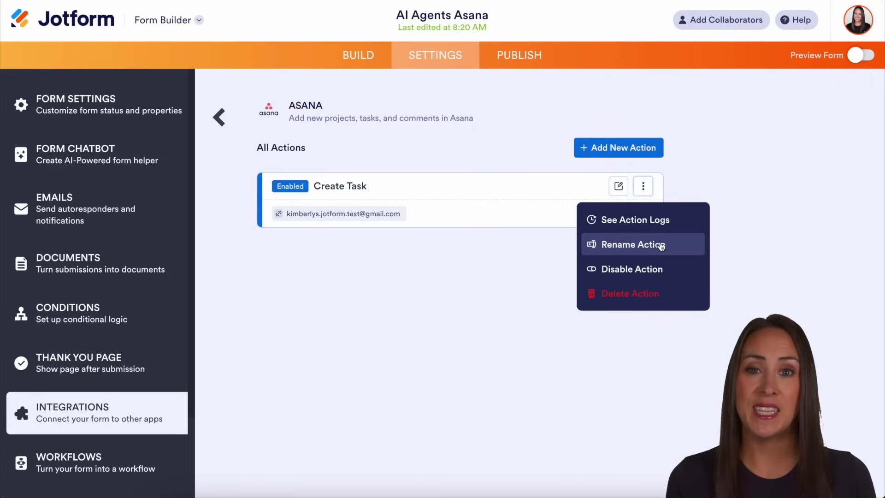
{"action": "left_click", "coordinate": [661, 246]}
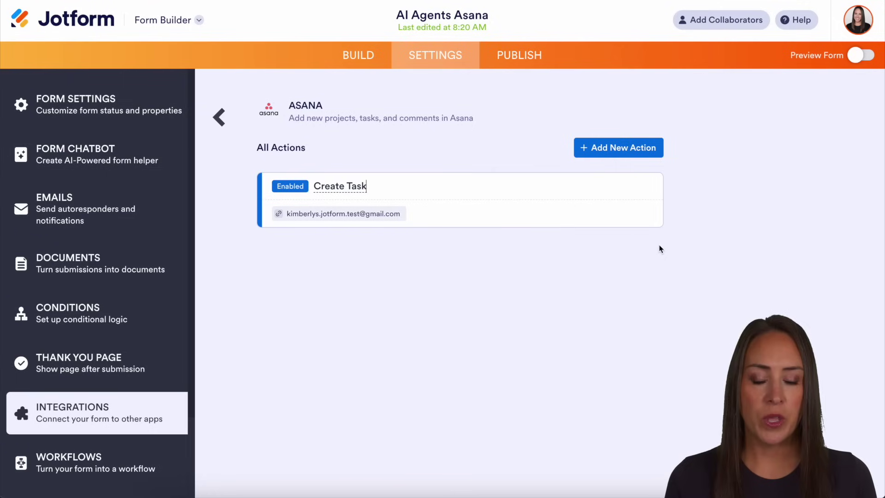
{"action": "key", "text": "ctrl+a"}
{"action": "type", "text": "Name"}
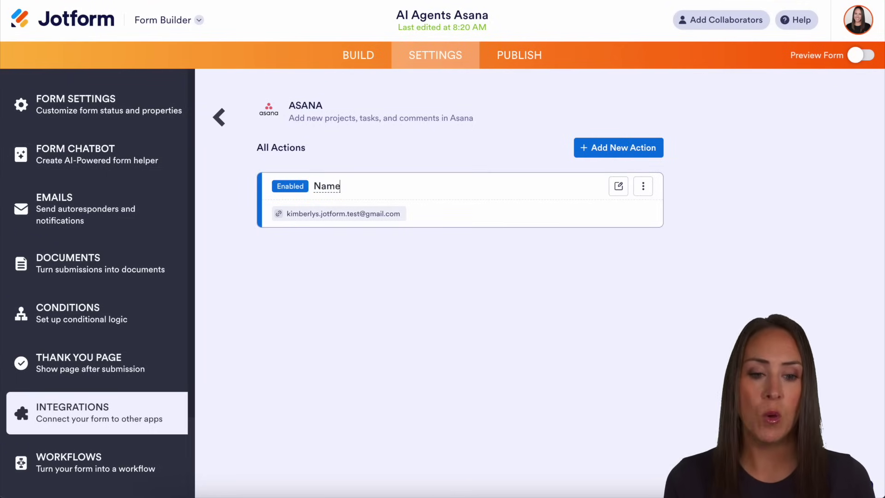
{"action": "left_click", "coordinate": [643, 185]}
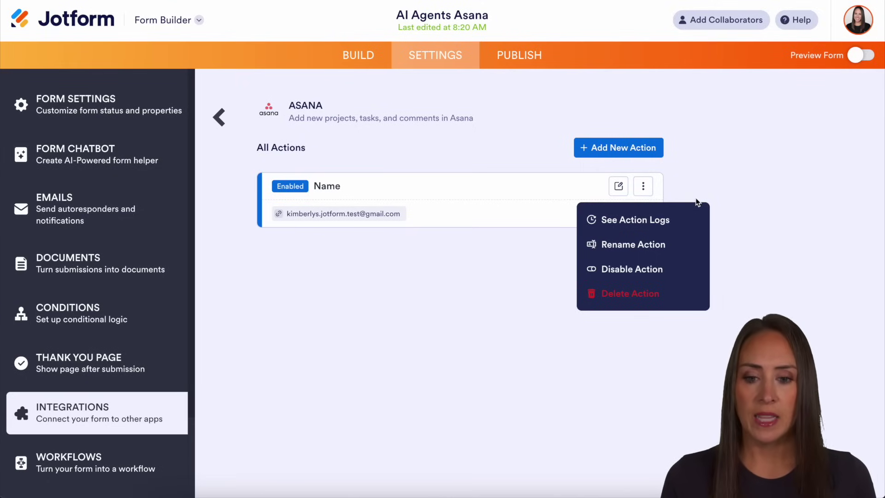
{"action": "left_click", "coordinate": [813, 148]}
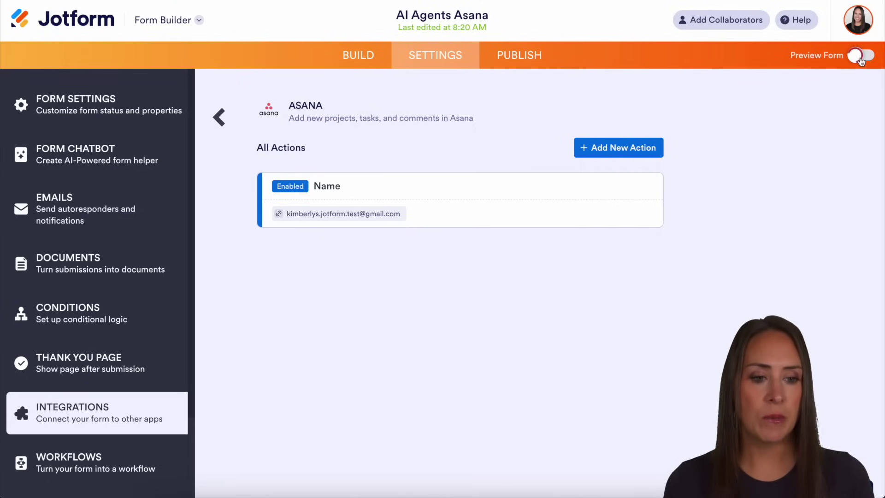
Switch to the live form preview and fill it with sample answers.
{"action": "left_click", "coordinate": [860, 55]}
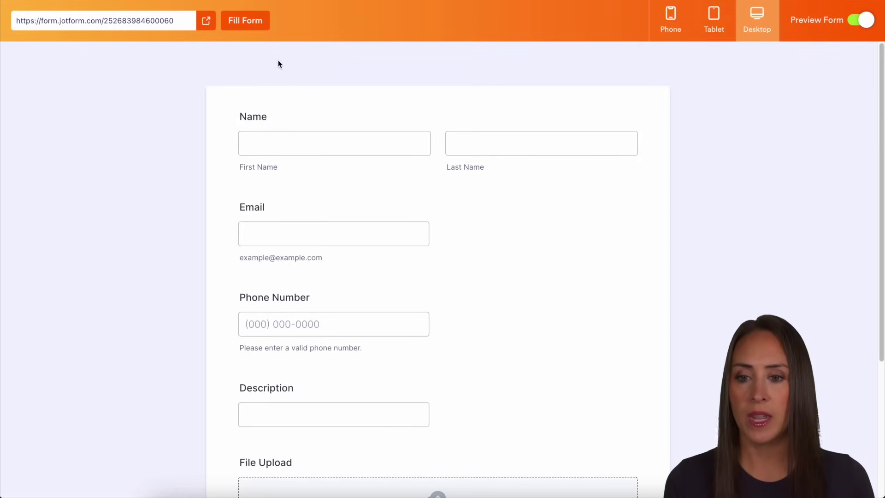
{"action": "left_click", "coordinate": [229, 21]}
{"action": "scroll", "coordinate": [220, 84], "scroll_direction": "down", "scroll_amount": 3}
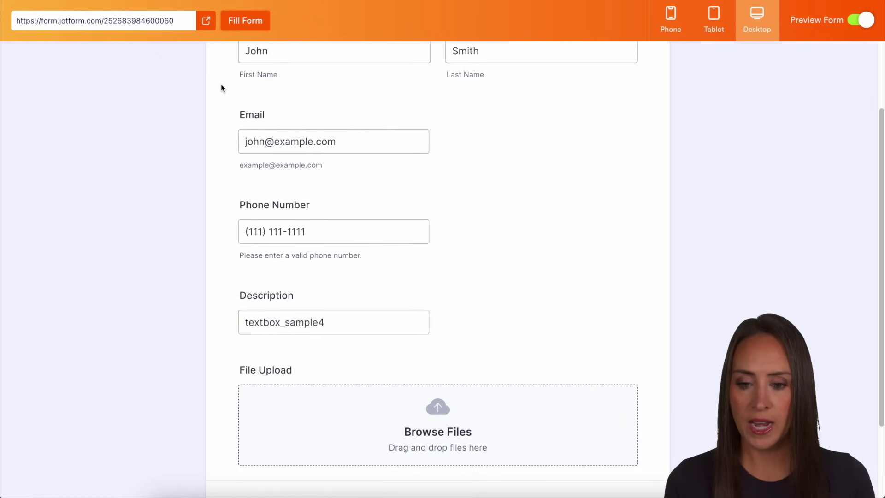
Set Description to 'Update Wordpress Agent', attach Elem_Plan_5__1_.pdf, and submit the entry.
{"action": "triple_click", "coordinate": [338, 310]}
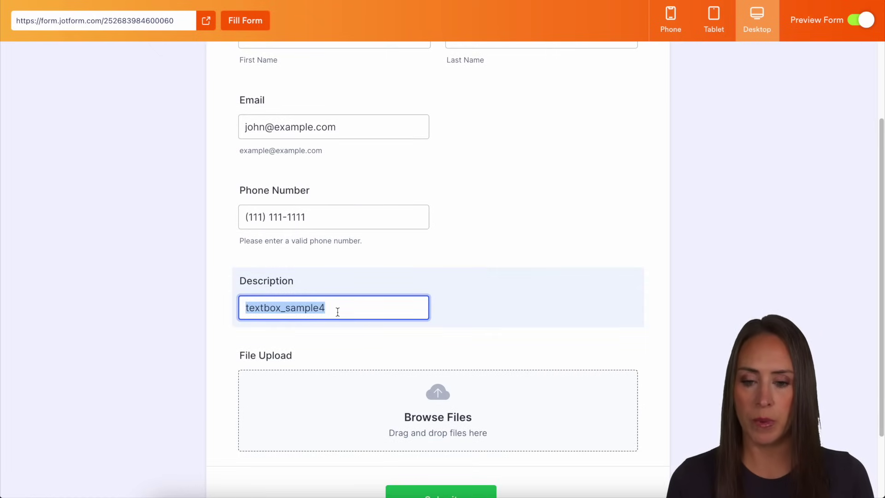
{"action": "type", "text": "Upda"}
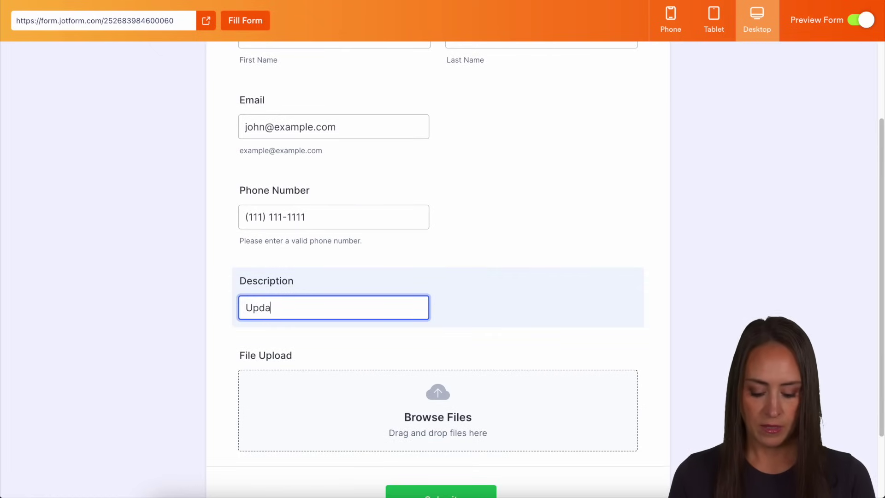
{"action": "type", "text": "te Wordpress"}
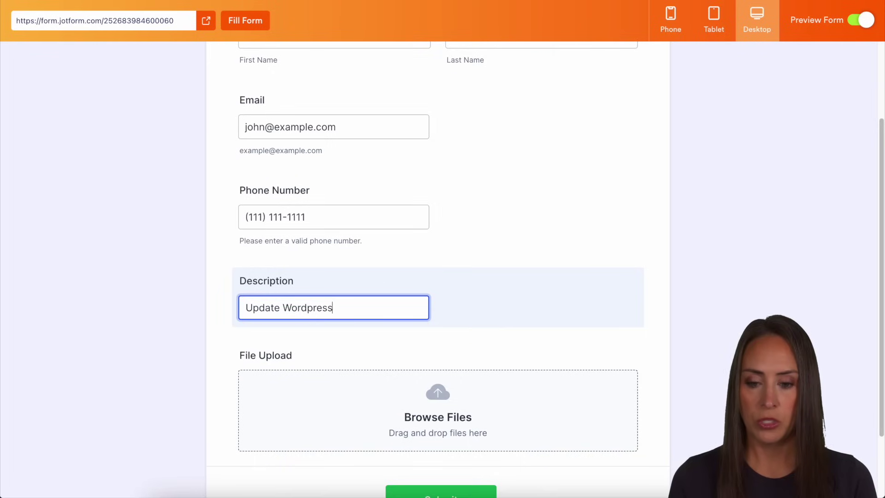
{"action": "type", "text": " Agent"}
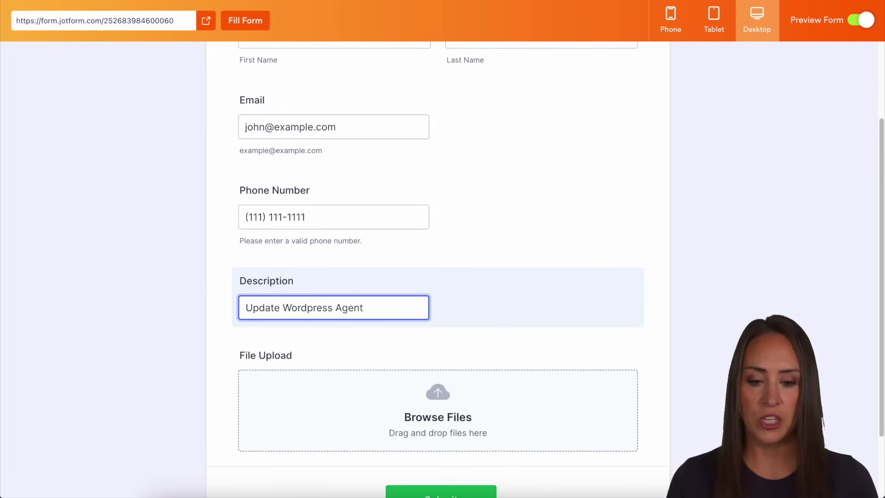
{"action": "left_click_drag", "start_coordinate": [884, 276], "coordinate": [378, 410]}
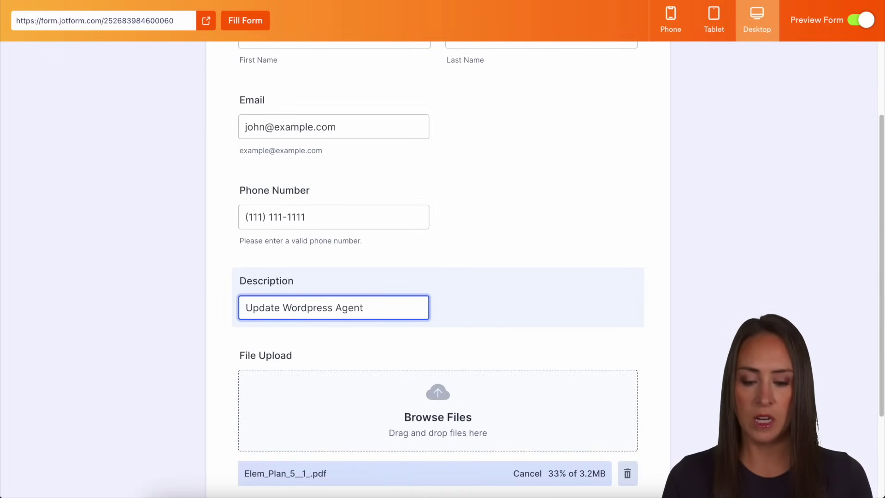
{"action": "scroll", "coordinate": [438, 276], "scroll_direction": "down", "scroll_amount": 3}
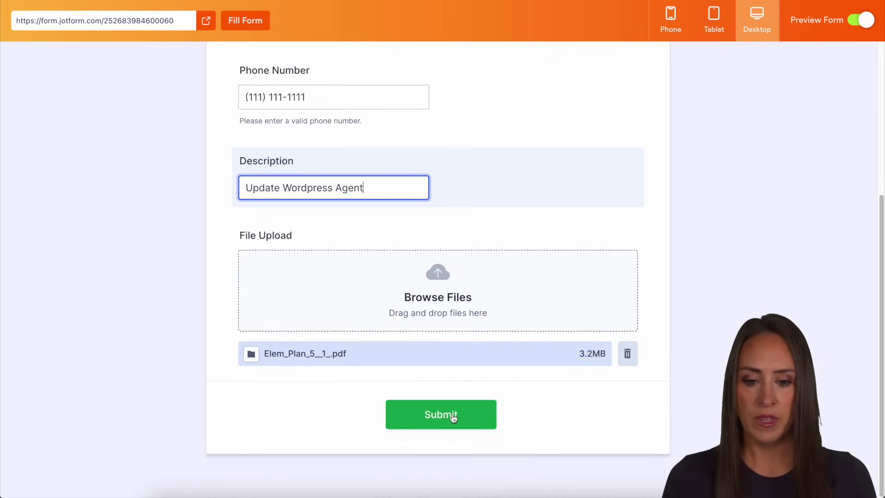
{"action": "left_click", "coordinate": [452, 416]}
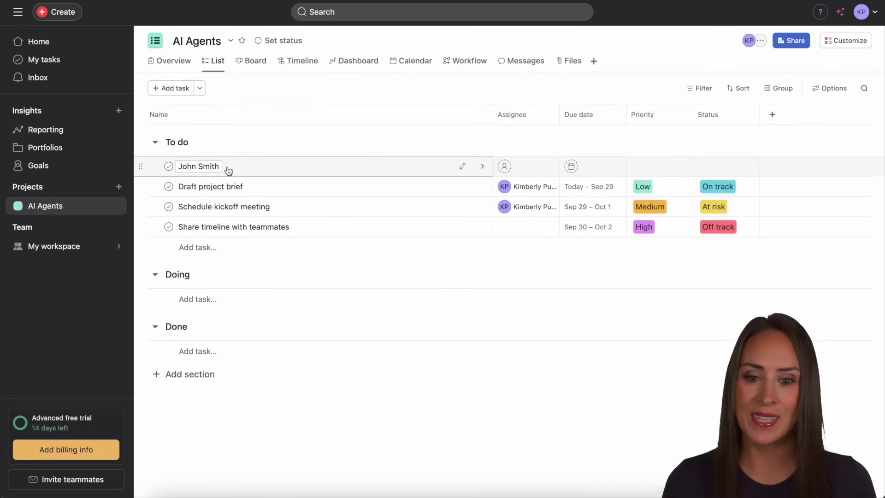
Open the new AI Agents task and verify its 'Update Wordpress Agent' description and attached PDF.
{"action": "left_click", "coordinate": [289, 169]}
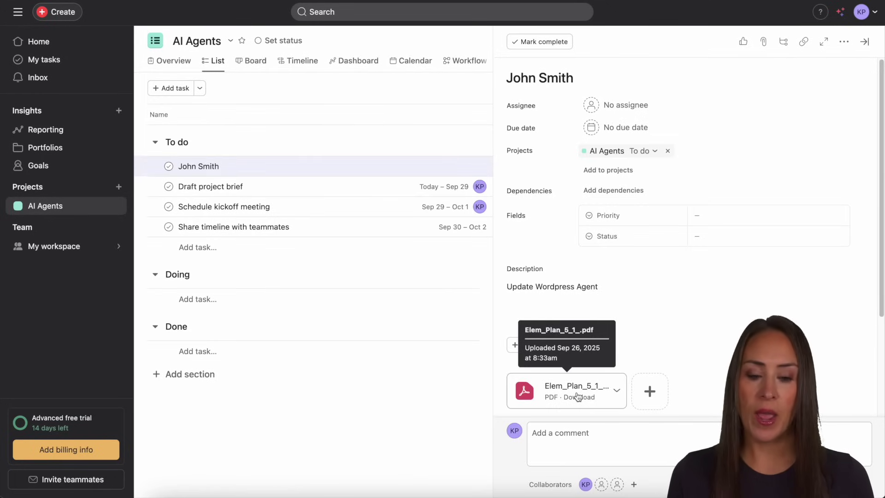
{"action": "scroll", "coordinate": [717, 357], "scroll_direction": "down", "scroll_amount": 1}
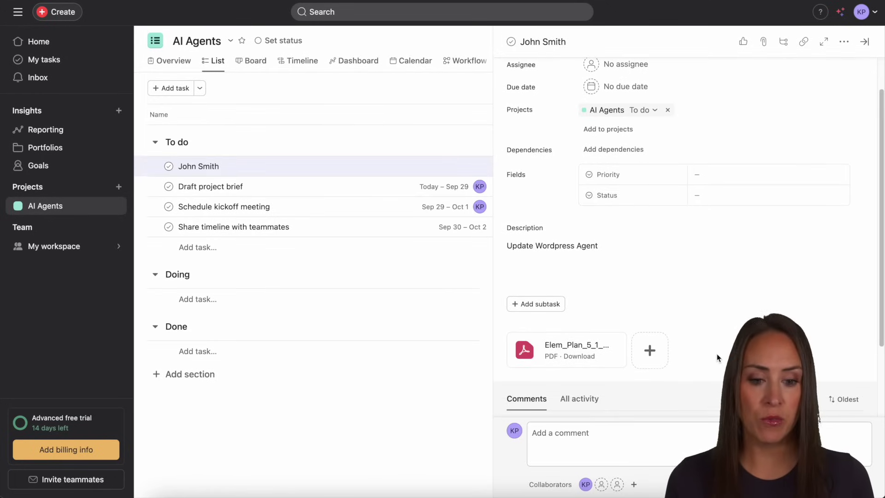
{"action": "scroll", "coordinate": [717, 357], "scroll_direction": "up", "scroll_amount": 1}
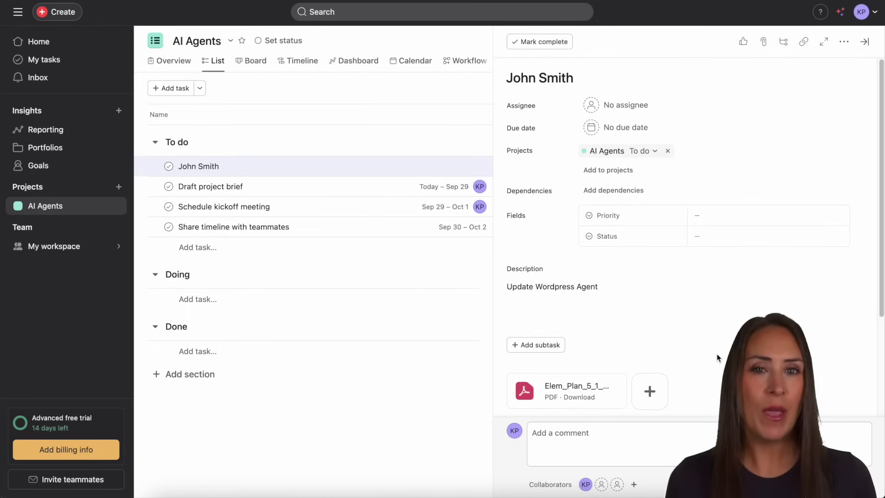